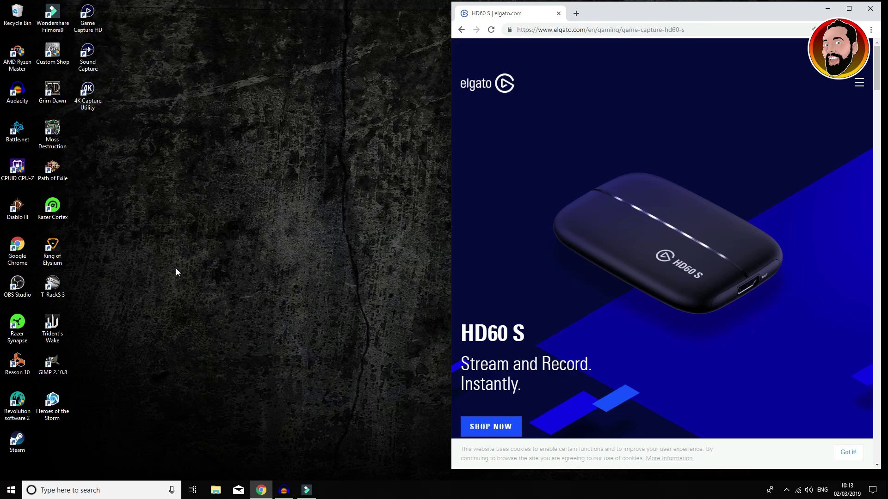
Step: Search Windows for 'hardware' to bring up Device Manager as the best match
click(109, 488)
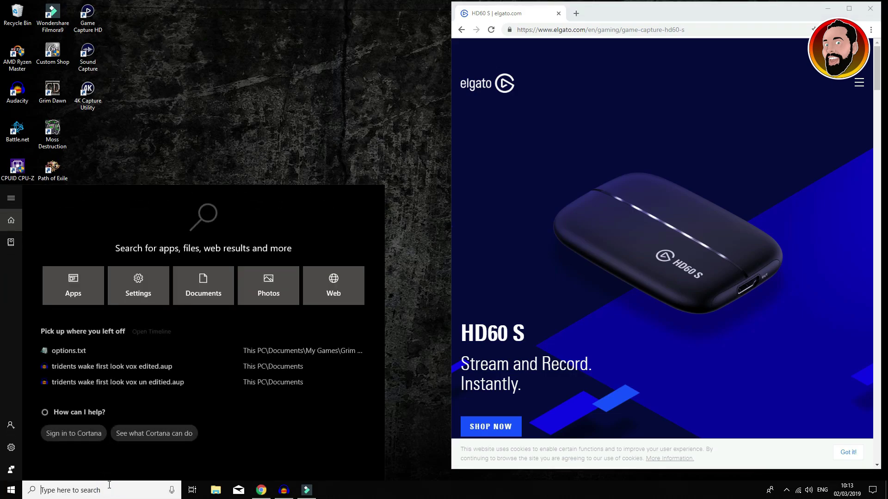
text(har)
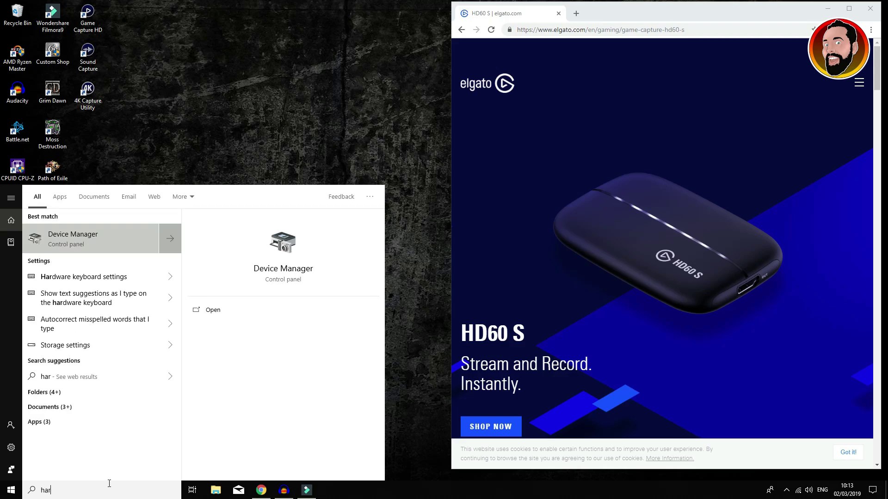
text(dware)
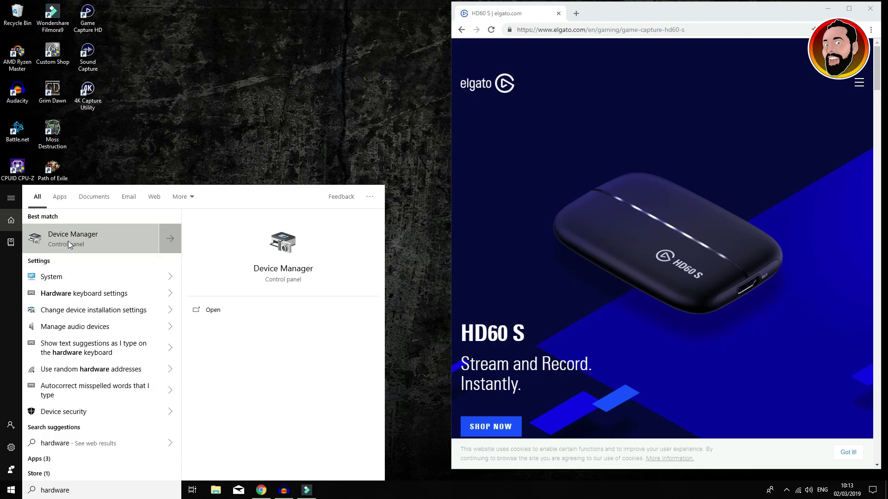
Step: Launch Device Manager and expand Other devices to show the PCI Encryption/Decryption Controller
click(97, 242)
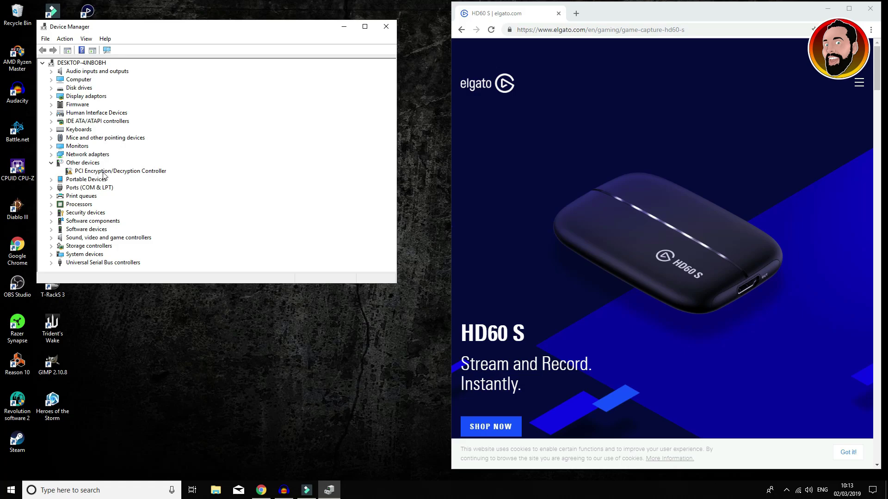
Step: Run an automatic driver search for the PCI Encryption/Decryption Controller
right_click(103, 173)
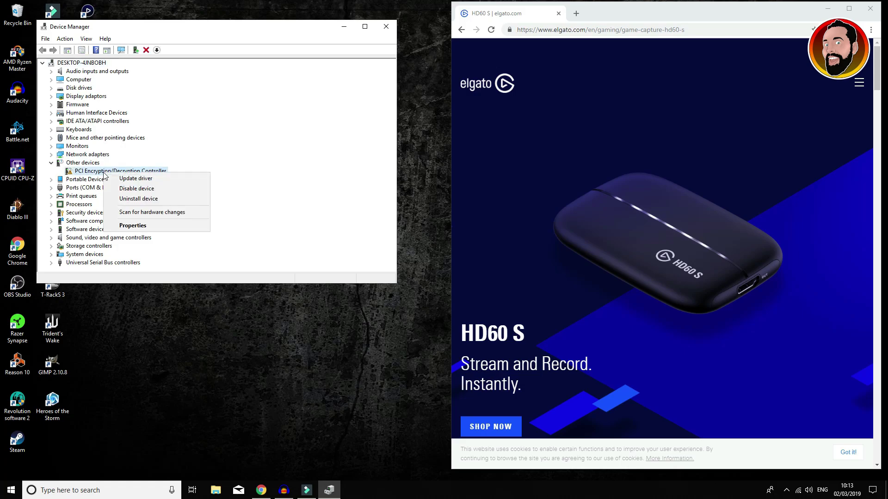
click(153, 182)
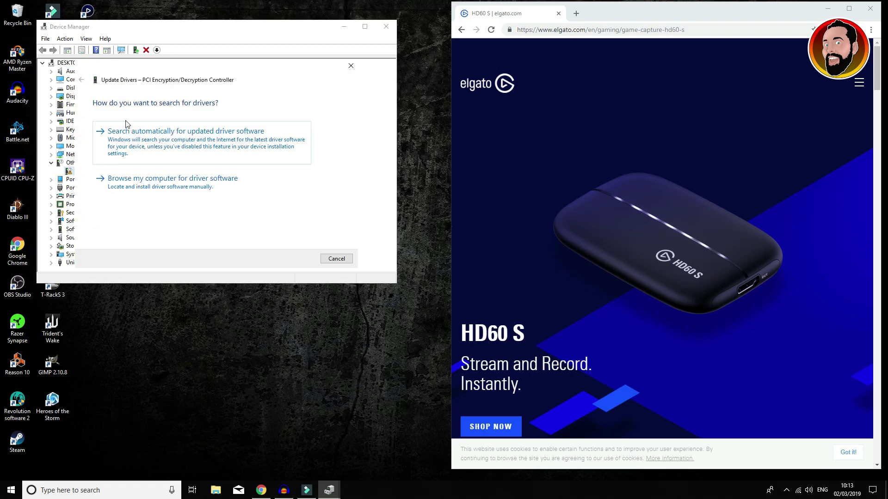
click(159, 146)
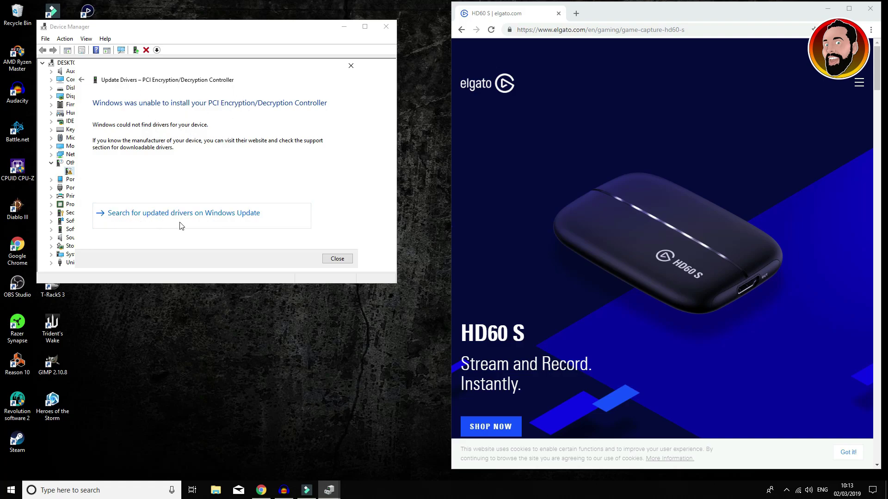
Step: Confirm on Windows Update that the PC is up to date, then close Settings and Device Manager
click(194, 222)
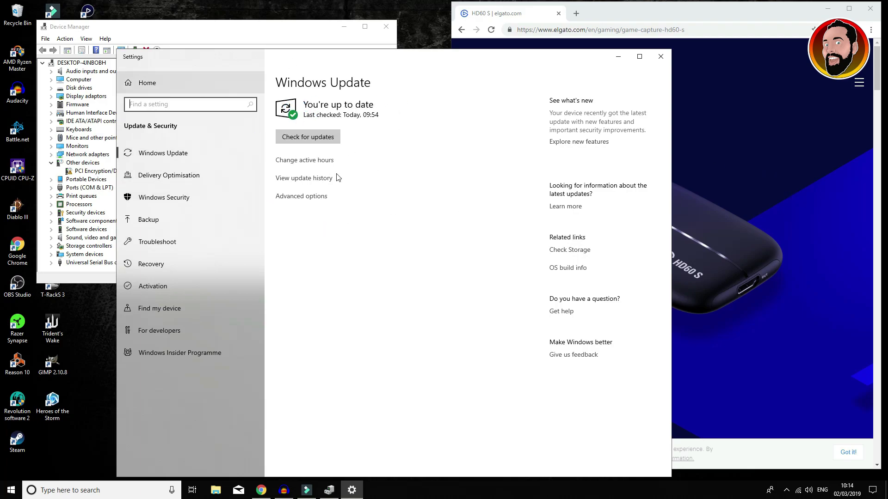
click(660, 58)
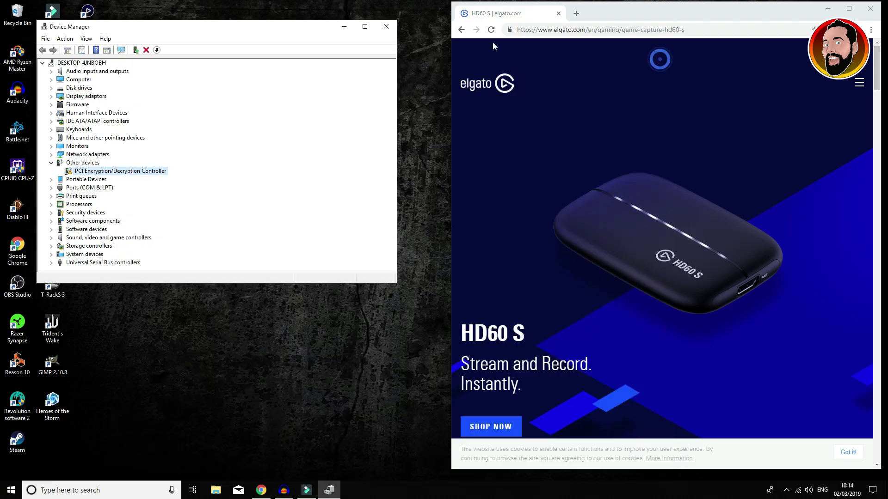
click(385, 26)
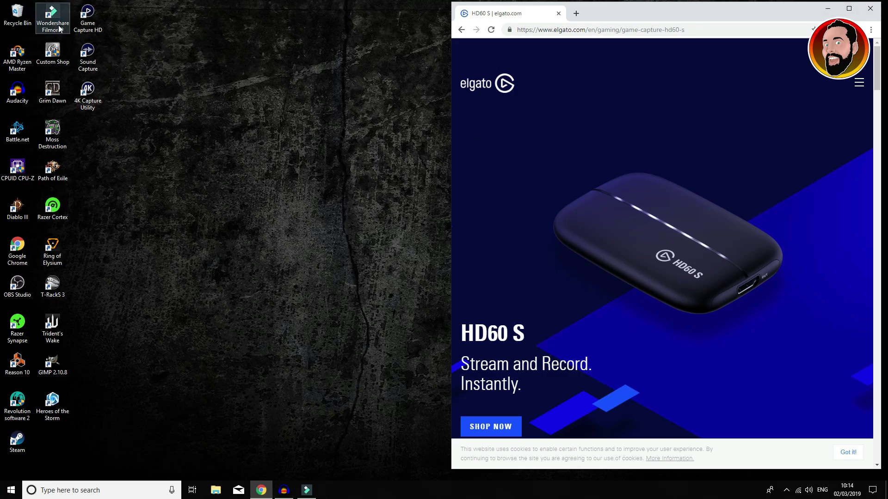
Step: Start Elgato Game Capture HD from its desktop shortcut so it detects the HD60 S at 1080p60
click(91, 25)
double_click(91, 24)
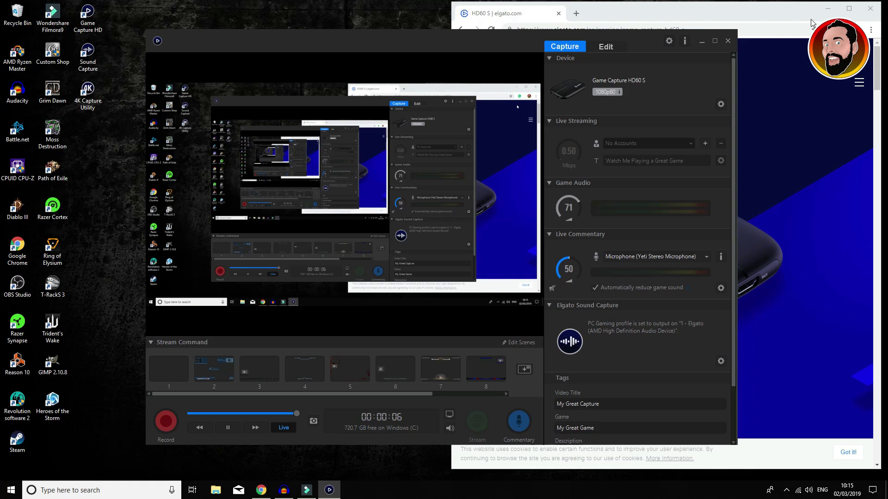
Step: Minimise the Game Capture HD window to reveal the desktop and the HD60 S browser page
click(700, 42)
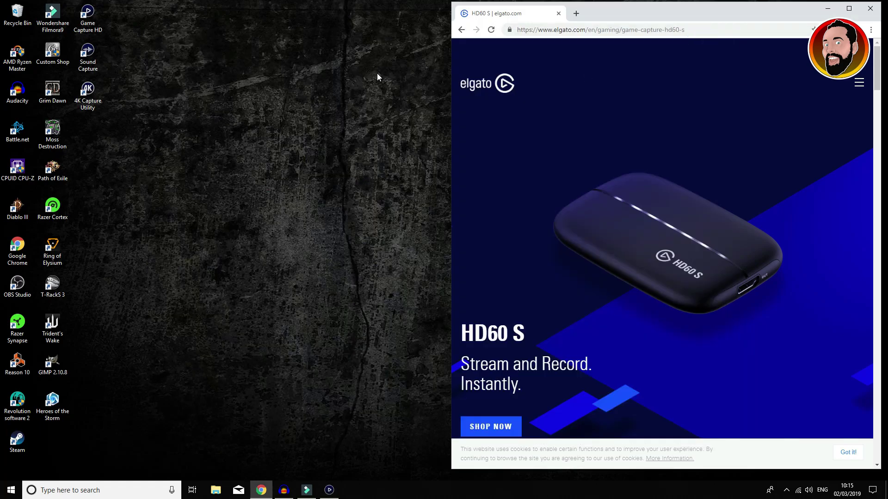